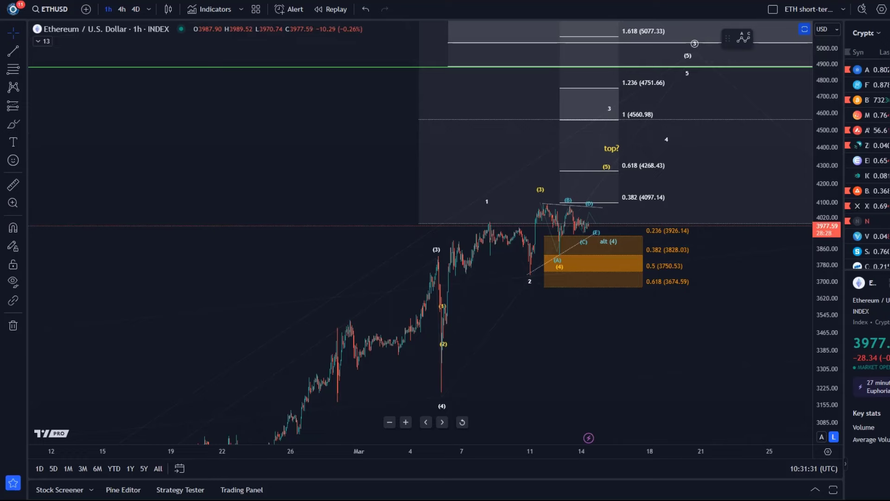
# Step: Switch the Ethereum chart to the 4-hour timeframe and compress the price scale to show earlier history
pyautogui.scroll(2, 521, 301)
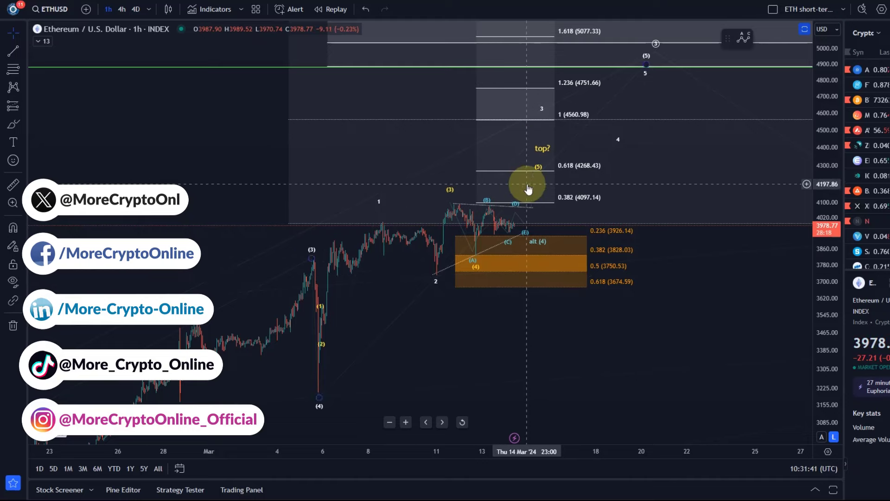
pyautogui.scroll(2, 547, 200)
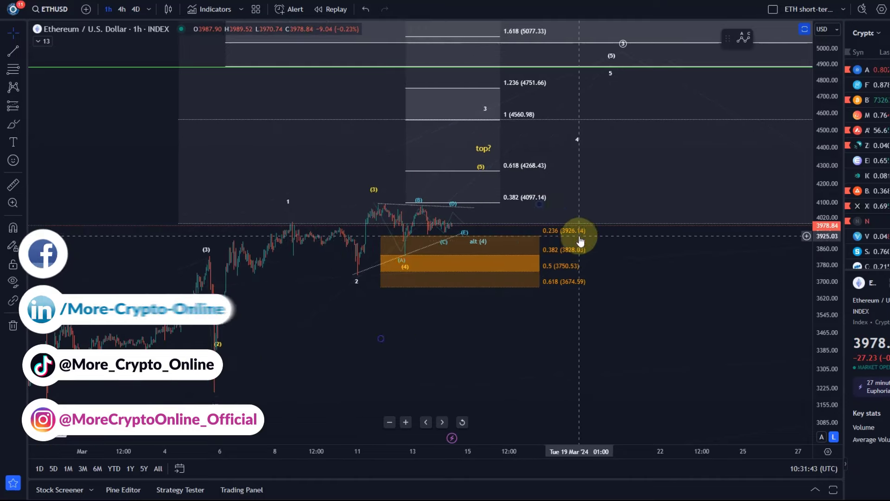
pyautogui.scroll(-2, 433, 239)
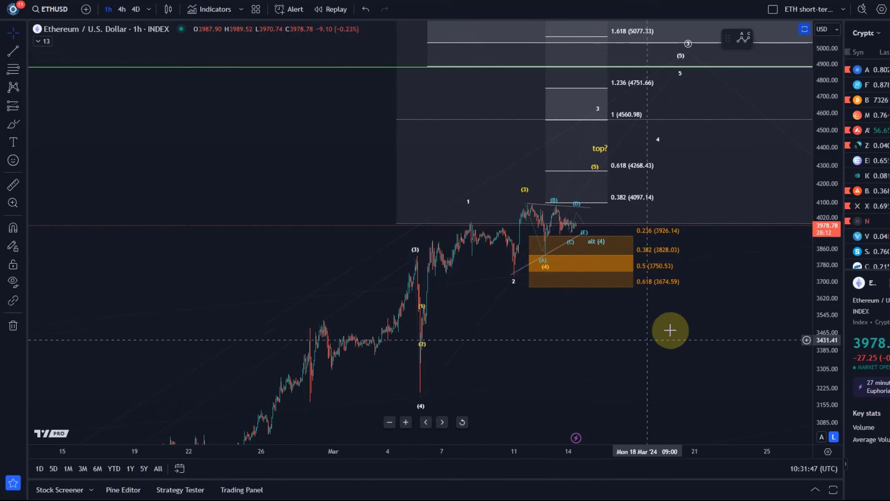
pyautogui.moveTo(675, 346); pyautogui.dragTo(464, 369)
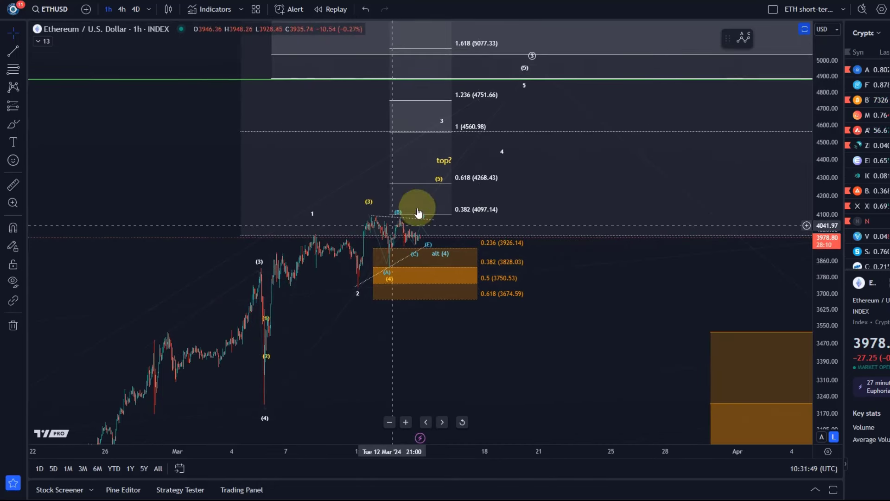
pyautogui.click(122, 9)
pyautogui.moveTo(825, 99); pyautogui.dragTo(550, 374)
pyautogui.moveTo(190, 423)
pyautogui.mouseDown()
pyautogui.moveTo(195, 405)
pyautogui.moveTo(288, 348)
pyautogui.moveTo(410, 240)
pyautogui.moveTo(386, 250)
pyautogui.mouseUp()
# Step: Sketch the rally from the January low as a red freehand stroke, undo it, and recentre the candles
pyautogui.click(15, 132)
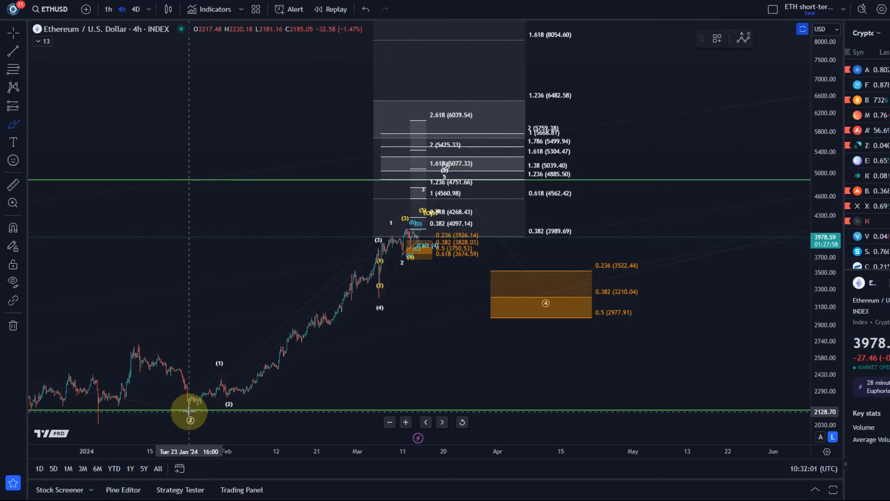
pyautogui.moveTo(190, 409)
pyautogui.mouseDown()
pyautogui.moveTo(220, 376)
pyautogui.moveTo(226, 398)
pyautogui.moveTo(377, 252)
pyautogui.moveTo(377, 294)
pyautogui.moveTo(407, 230)
pyautogui.moveTo(403, 254)
pyautogui.mouseUp()
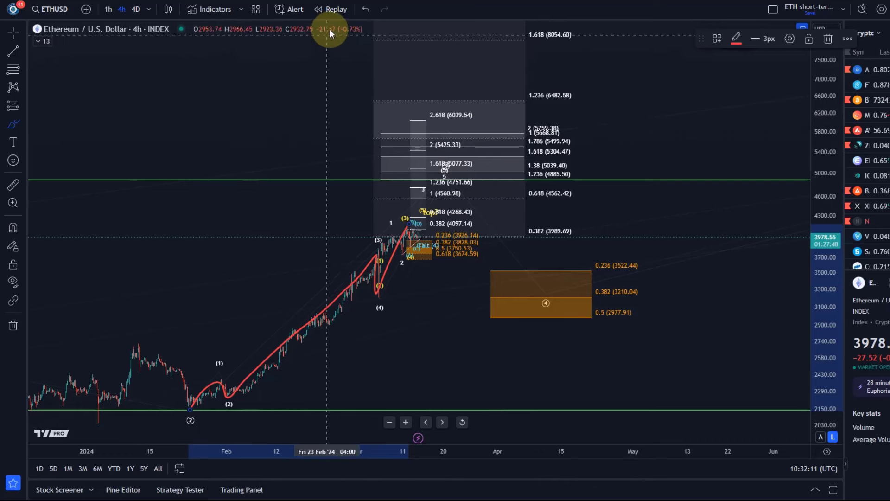
pyautogui.click(364, 14)
pyautogui.hscroll(10, 318, 153)
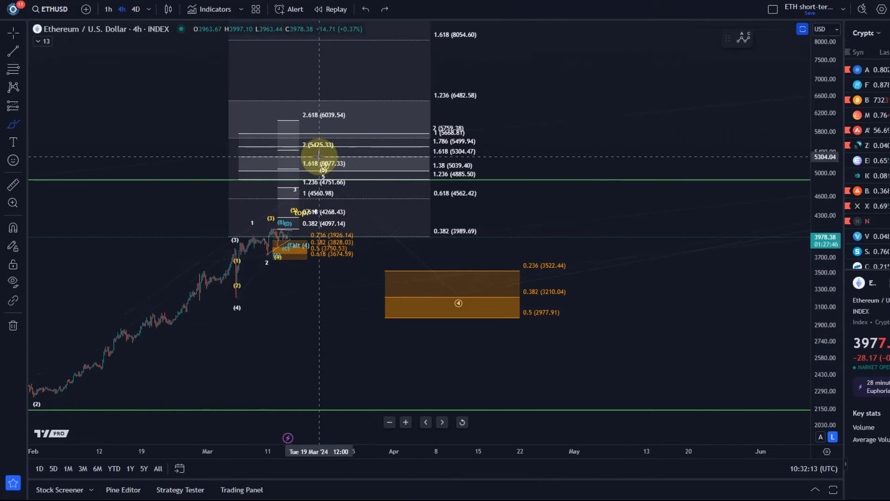
pyautogui.moveTo(289, 266); pyautogui.dragTo(413, 336)
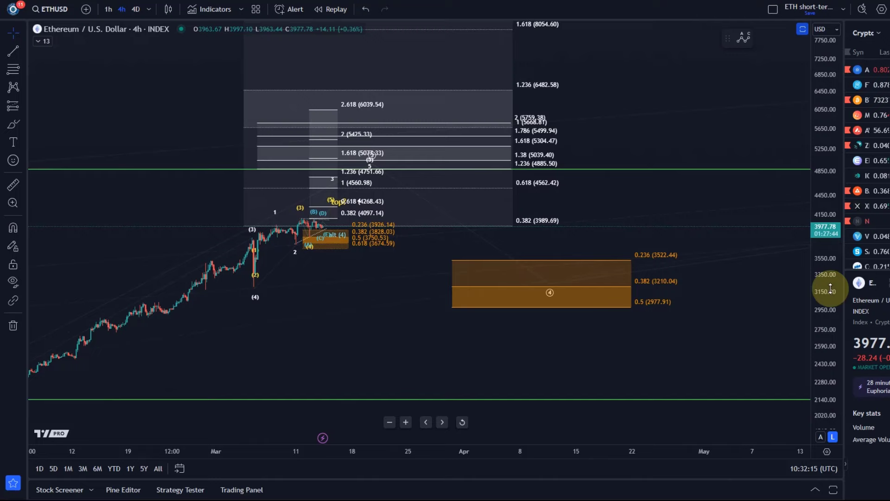
pyautogui.moveTo(825, 286); pyautogui.dragTo(830, 23)
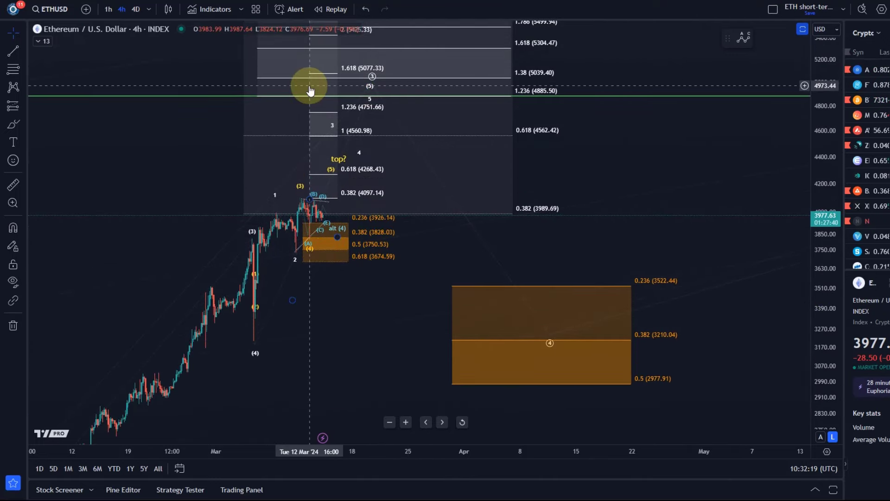
# Step: Return to the 1-hour timeframe, undo the last drawing change, and pan toward upcoming dates
pyautogui.click(108, 9)
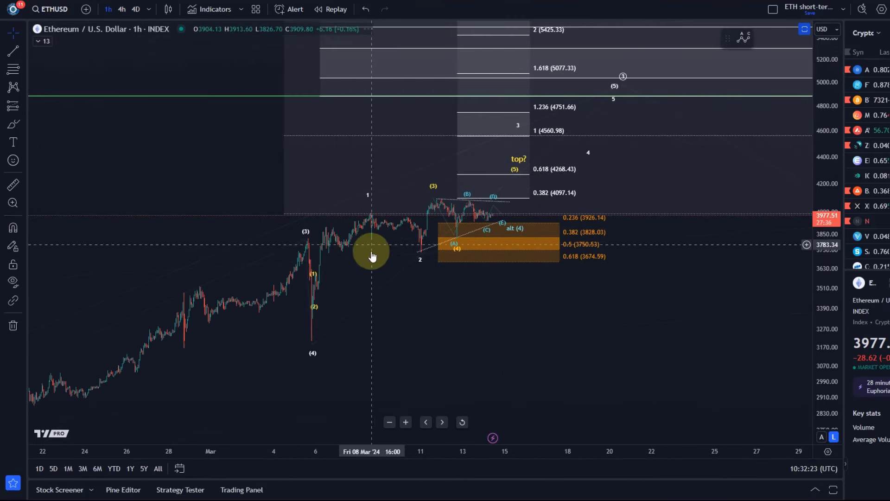
pyautogui.click(554, 333)
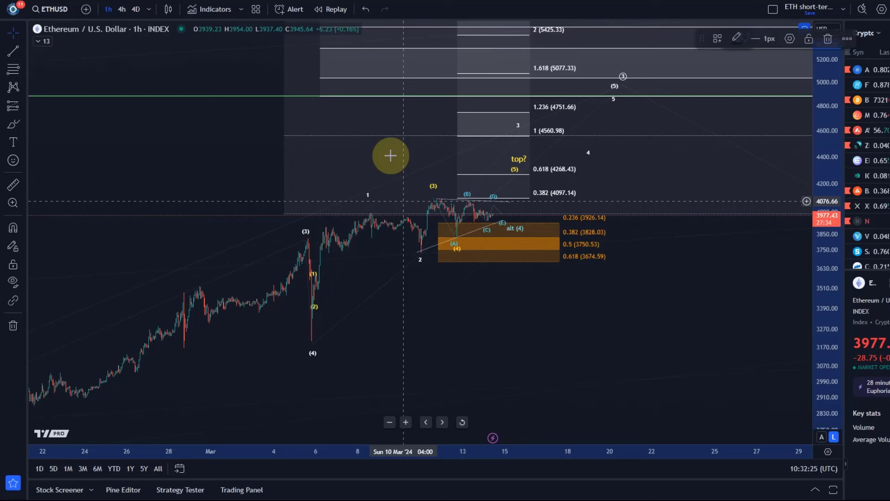
pyautogui.click(366, 9)
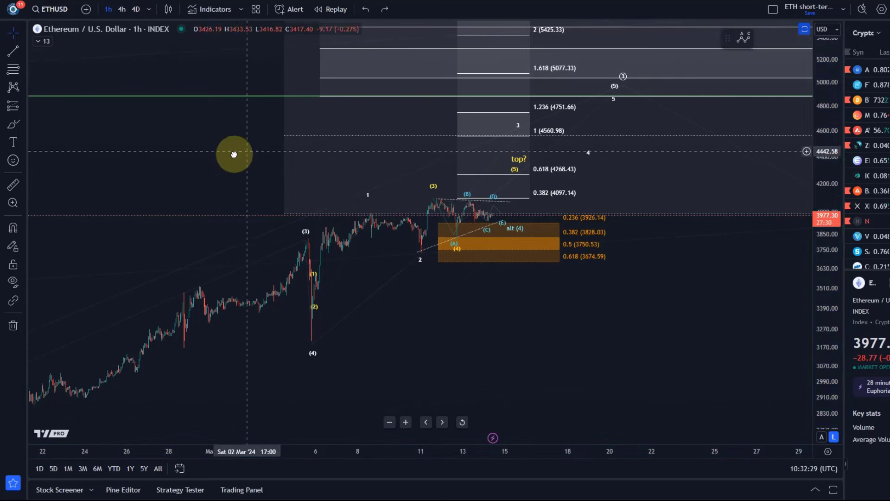
pyautogui.moveTo(232, 153); pyautogui.dragTo(104, 215)
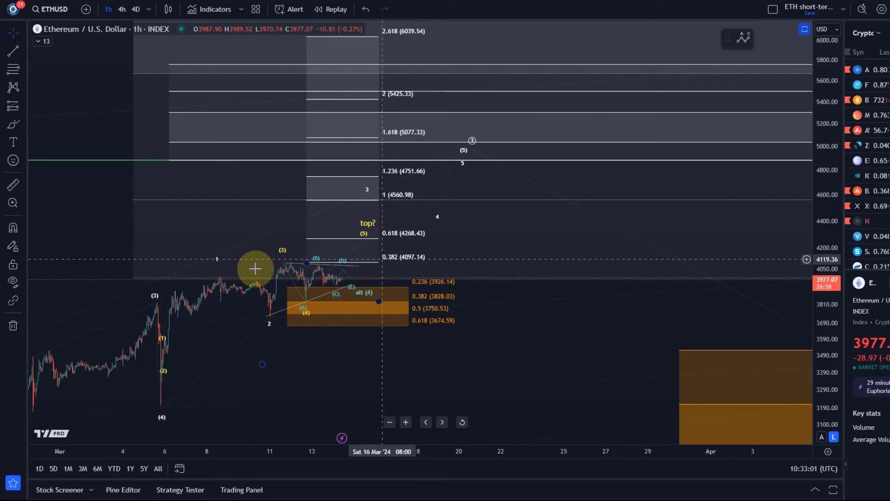
pyautogui.click(158, 402)
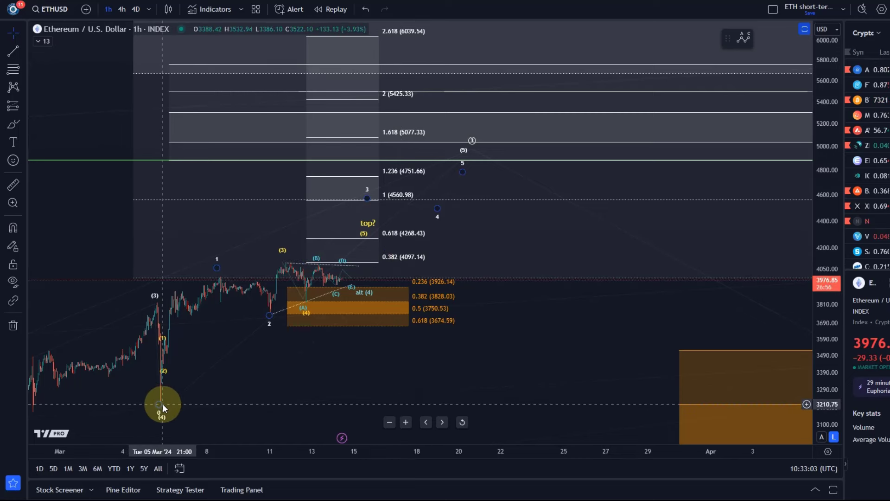
pyautogui.click(165, 411)
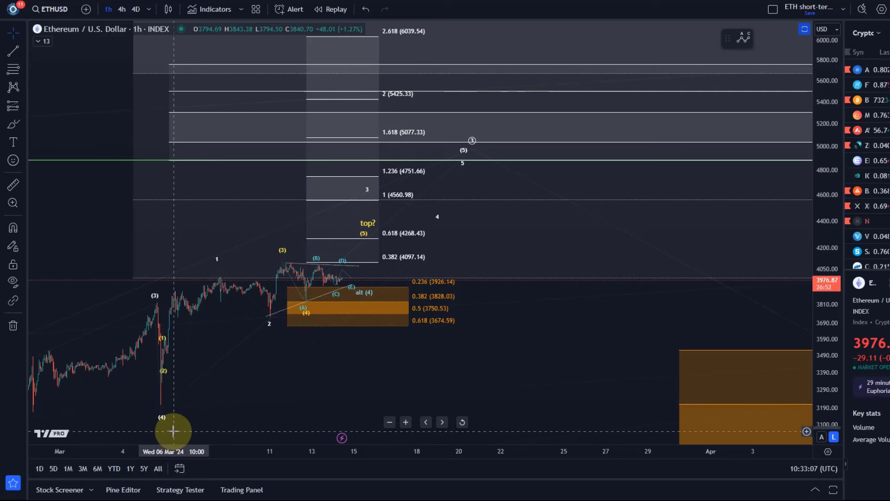
pyautogui.click(468, 136)
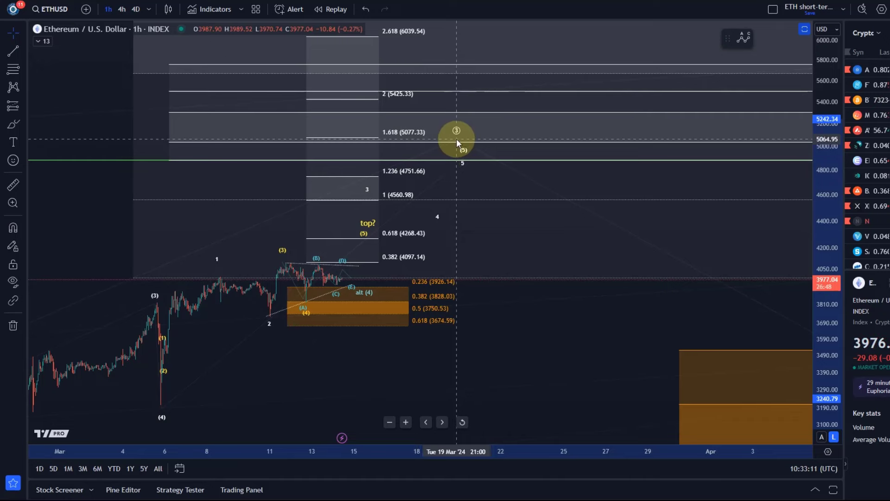
pyautogui.scroll(-2, 515, 266)
pyautogui.moveTo(515, 266)
pyautogui.mouseDown()
pyautogui.moveTo(614, 349)
pyautogui.moveTo(592, 357)
pyautogui.moveTo(224, 276)
pyautogui.mouseUp()
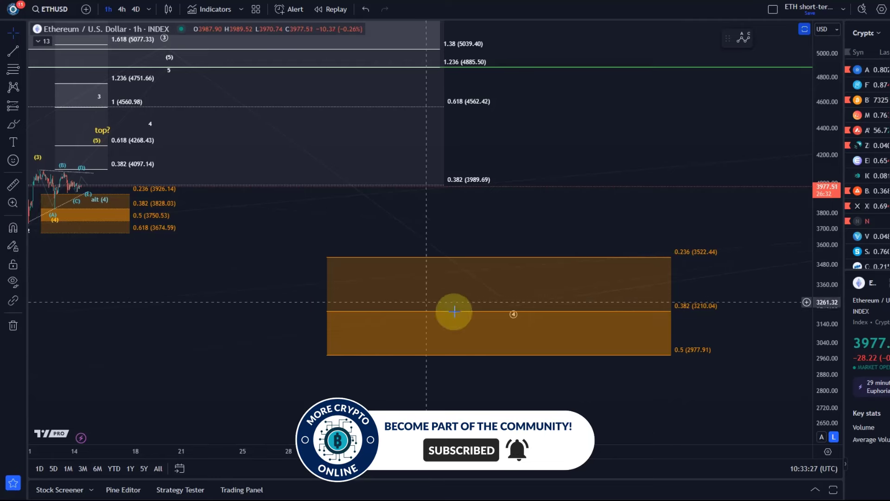
pyautogui.moveTo(123, 298); pyautogui.dragTo(259, 200)
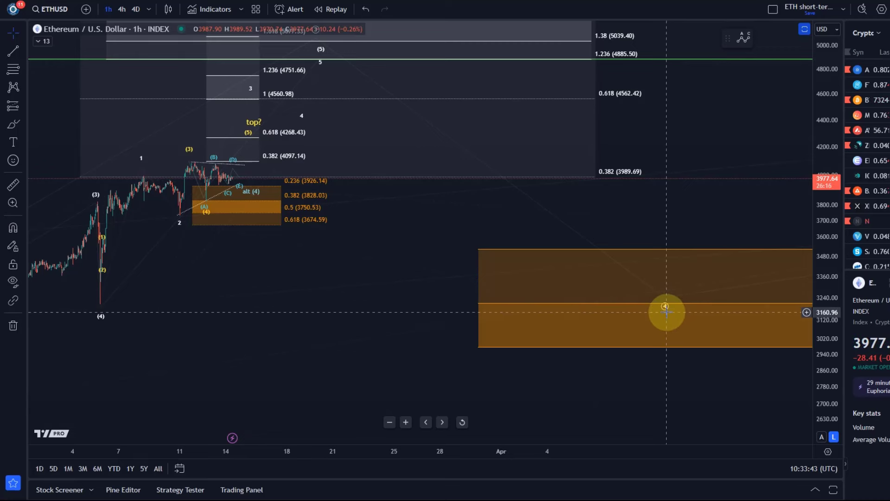
# Step: Reframe the chart around March and inspect the (0)–(5) impulse and (0)–(E) triangle wave counts
pyautogui.moveTo(269, 248); pyautogui.dragTo(495, 273)
pyautogui.moveTo(828, 308); pyautogui.dragTo(836, 195)
pyautogui.moveTo(583, 251); pyautogui.dragTo(456, 276)
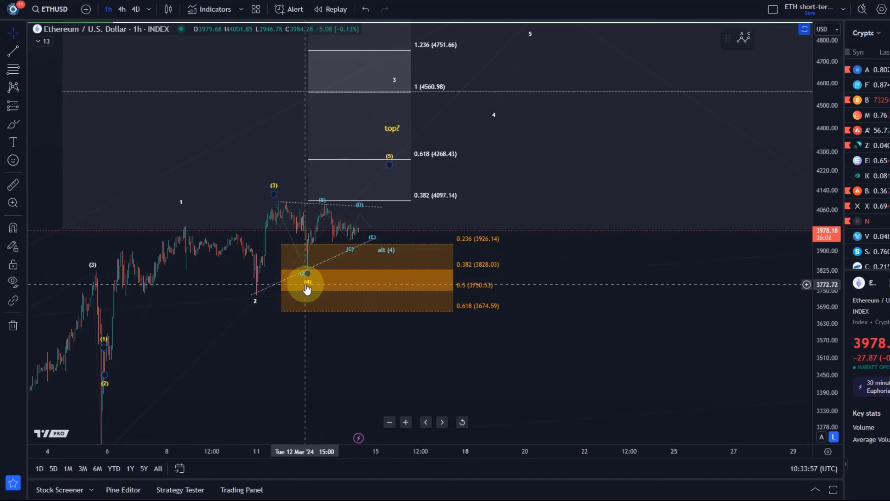
pyautogui.click(310, 285)
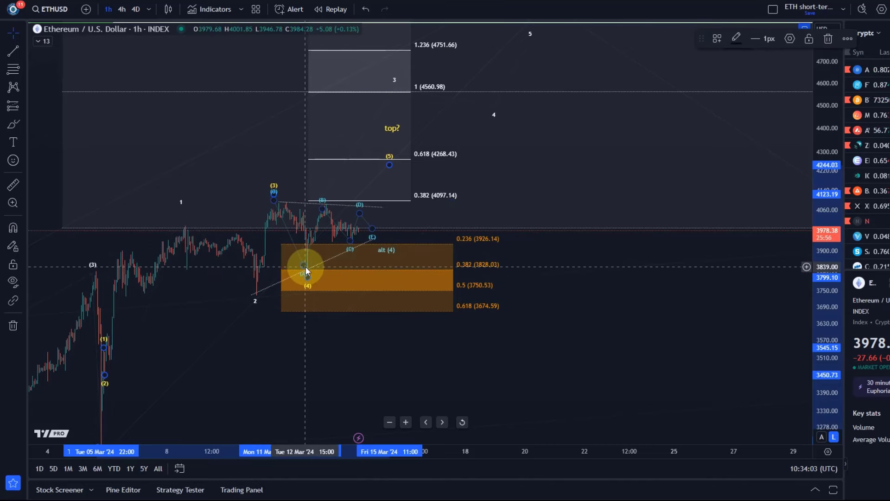
pyautogui.moveTo(559, 118); pyautogui.dragTo(473, 289)
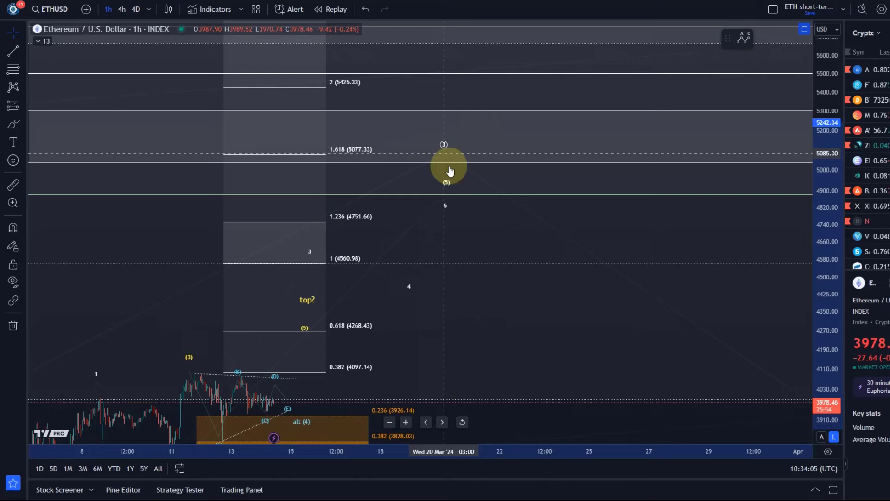
pyautogui.moveTo(518, 368); pyautogui.dragTo(638, 183)
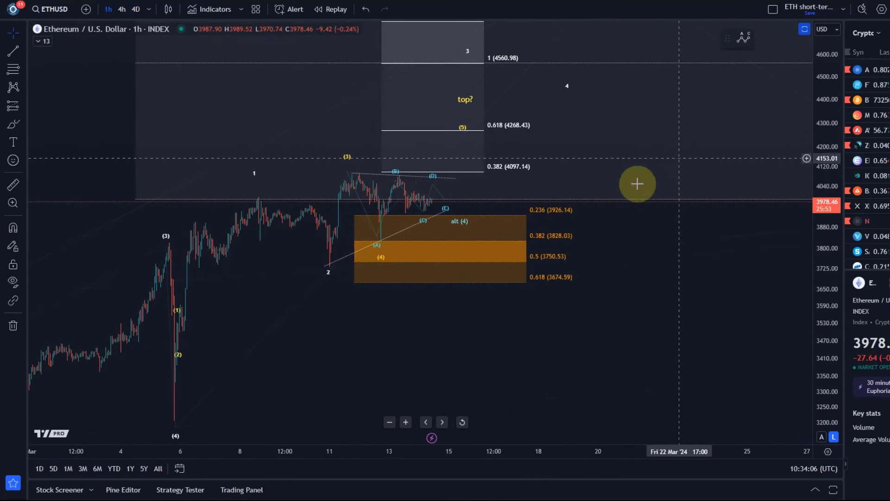
pyautogui.click(380, 242)
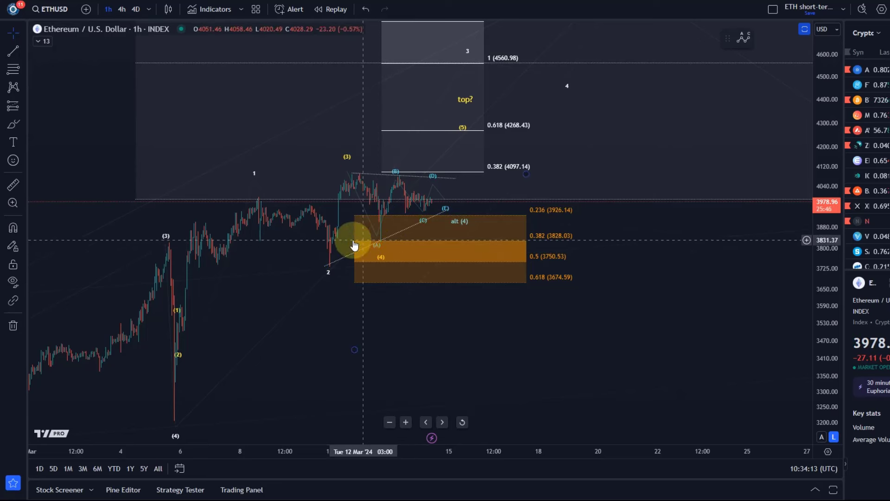
pyautogui.click(463, 128)
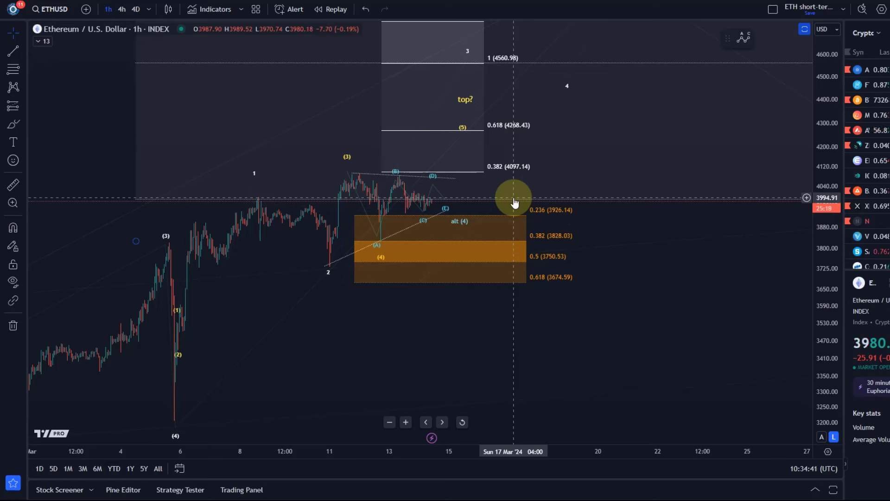
# Step: Move the impulse's wave (4) point back to 12 Mar and bring the lower Fibonacci box into view
pyautogui.click(383, 257)
pyautogui.click(473, 262)
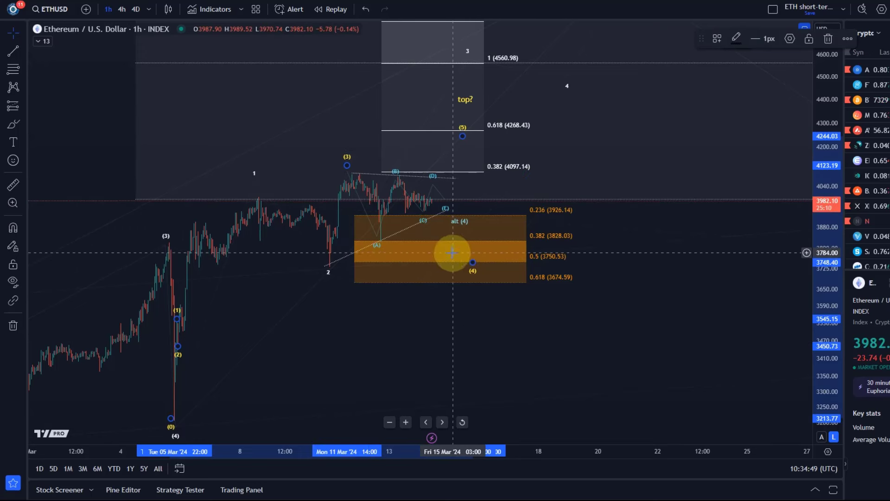
pyautogui.moveTo(474, 268); pyautogui.dragTo(378, 254)
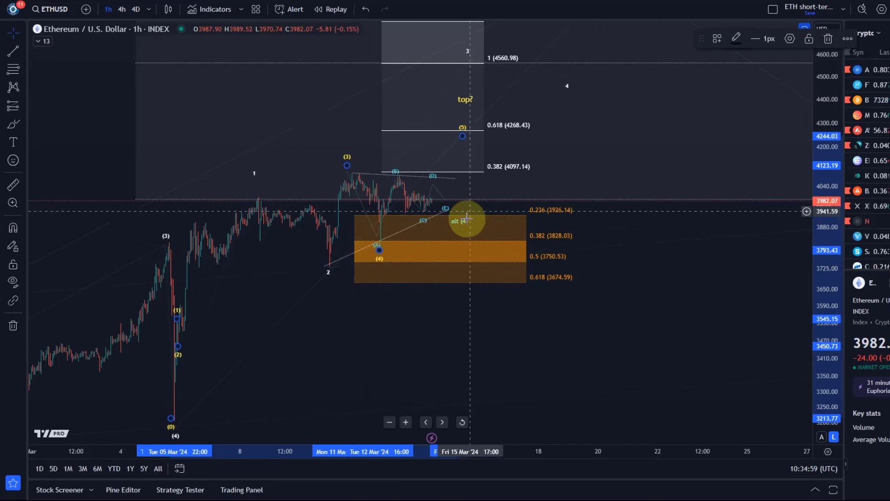
pyautogui.moveTo(496, 277); pyautogui.dragTo(157, 294)
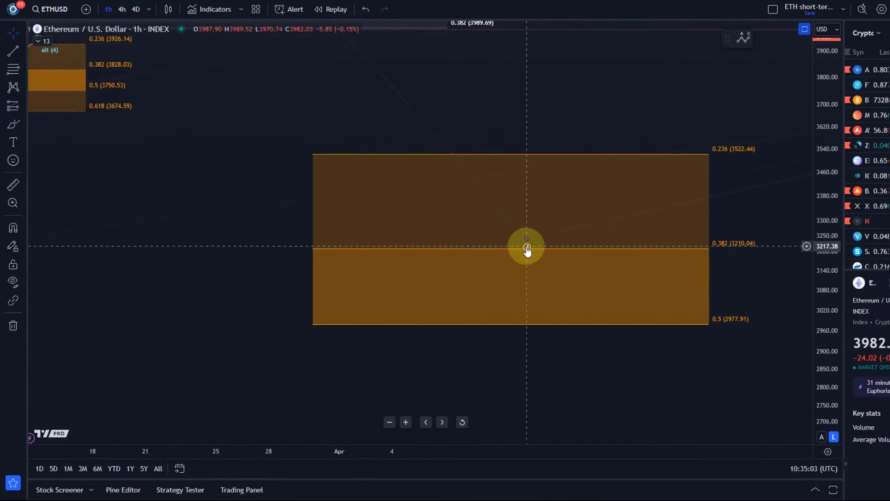
# Step: Scroll back to wave (4) and the orange 0.382–0.5 support zone with the alt (4) label
pyautogui.hscroll(-3, 377, 175)
pyautogui.scroll(-5, 784, 332)
pyautogui.scroll(3, 599, 308)
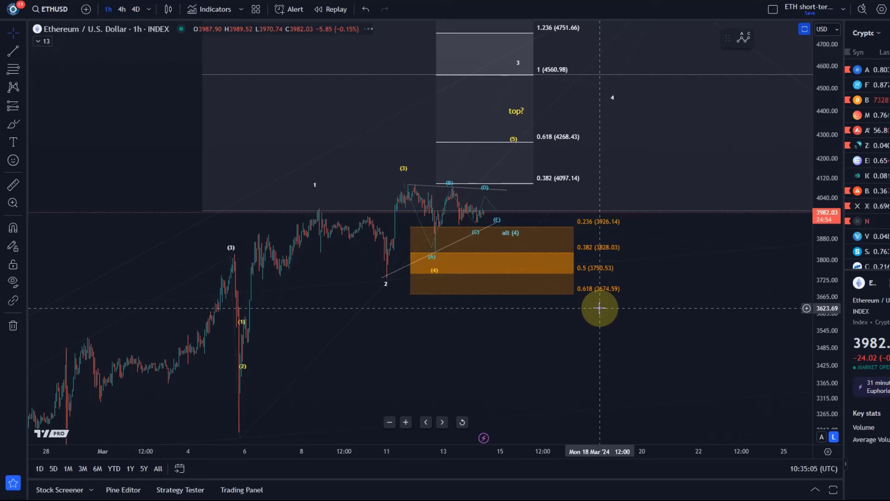
pyautogui.scroll(2, 599, 307)
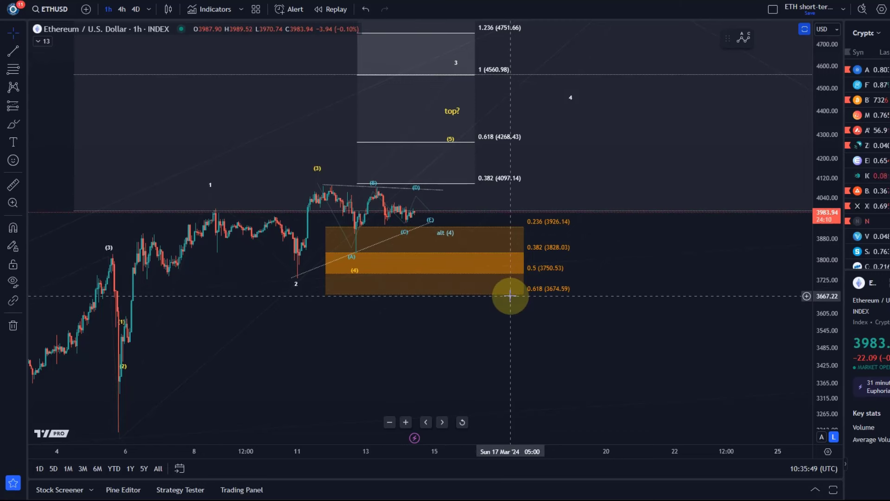
# Step: Zoom in on the (A)–(E) triangle and nudge the alt (4) label slightly left
pyautogui.scroll(3, 492, 302)
pyautogui.moveTo(397, 258); pyautogui.dragTo(550, 304)
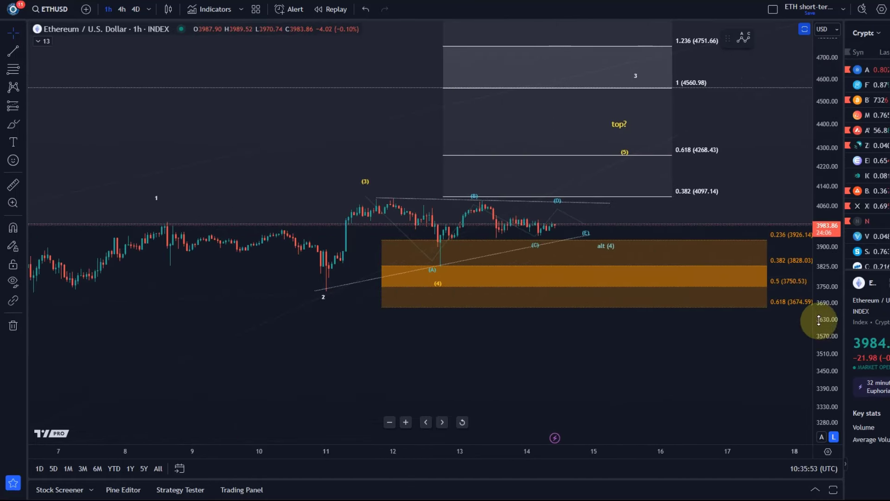
pyautogui.moveTo(820, 318); pyautogui.dragTo(724, 83)
pyautogui.moveTo(631, 290); pyautogui.dragTo(517, 278)
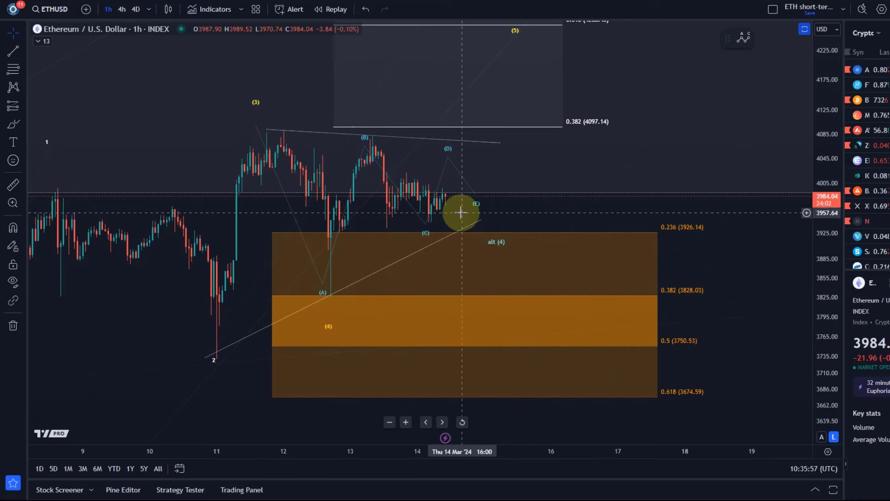
pyautogui.moveTo(500, 246); pyautogui.dragTo(488, 244)
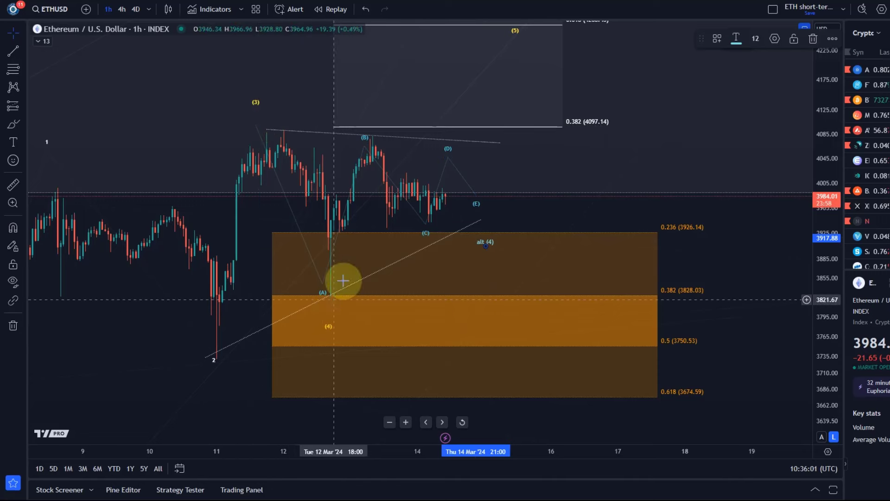
# Step: Raise the triangle's (D) point, adjust its (E) point, and reveal the 0.618 wave (5) target
pyautogui.moveTo(448, 157); pyautogui.dragTo(453, 152)
pyautogui.moveTo(476, 195); pyautogui.dragTo(483, 211)
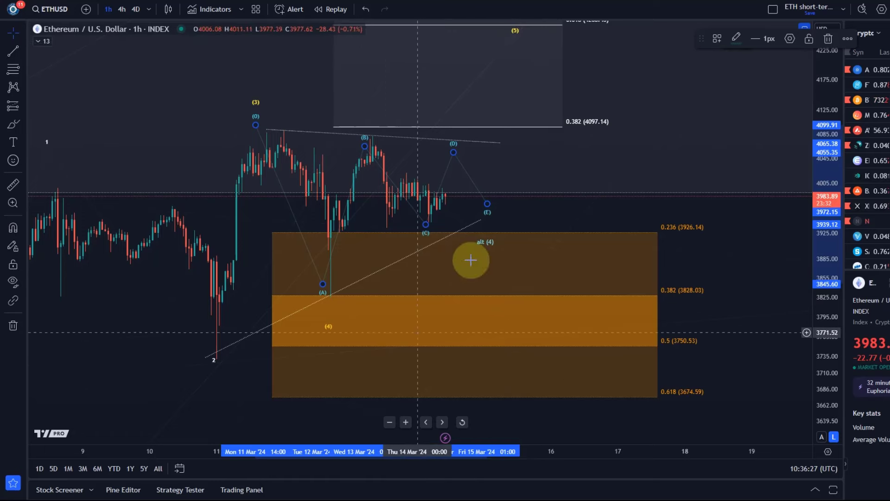
pyautogui.moveTo(591, 56)
pyautogui.mouseDown()
pyautogui.moveTo(596, 112)
pyautogui.moveTo(580, 44)
pyautogui.mouseUp()
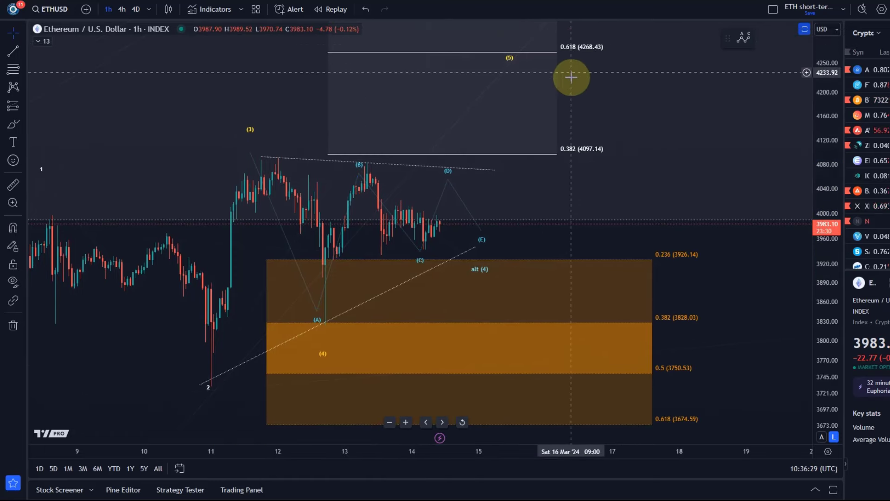